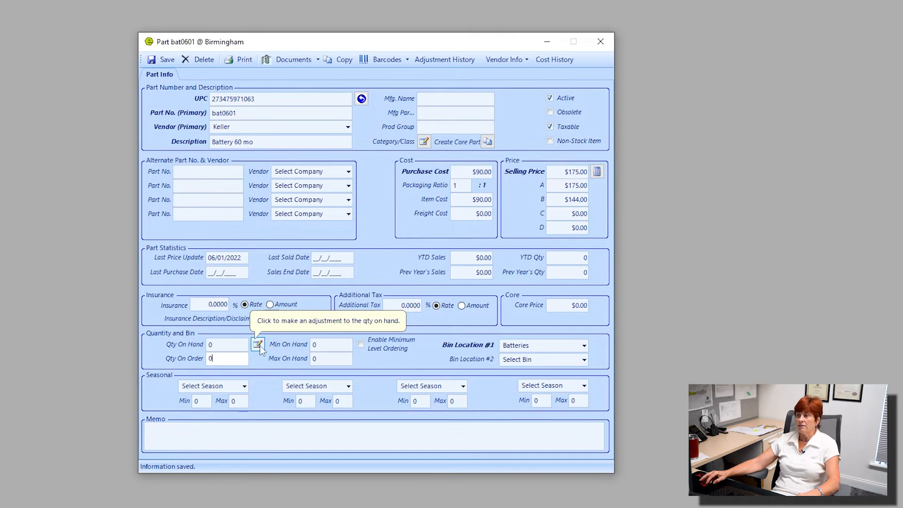
Step: Adjust the part's quantity on hand by 10 with the reason "stock", then save the part
{"action": "left_click", "coordinate": [258, 345]}
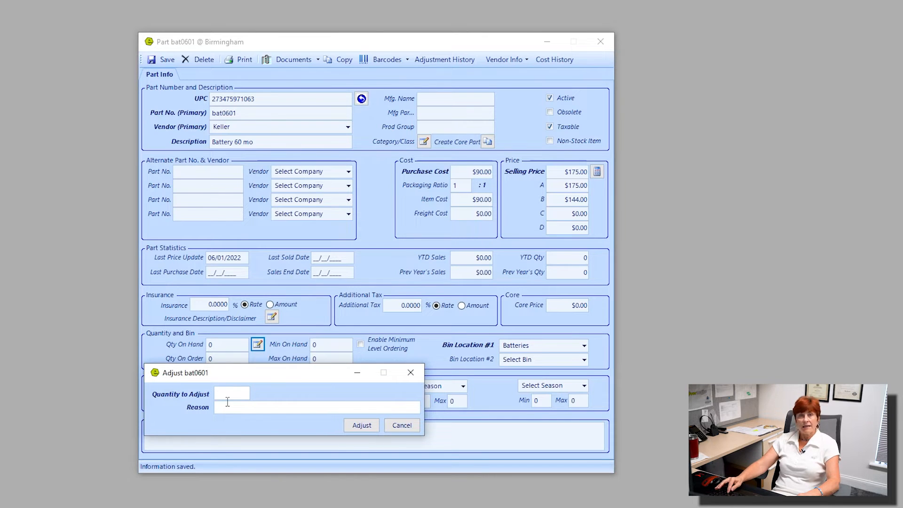
{"action": "type", "text": "10"}
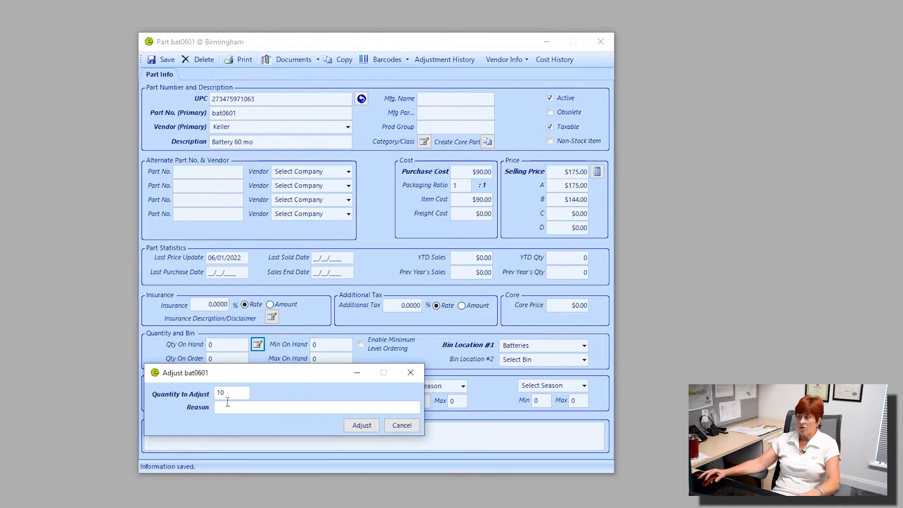
{"action": "left_click", "coordinate": [287, 408]}
{"action": "type", "text": "stock"}
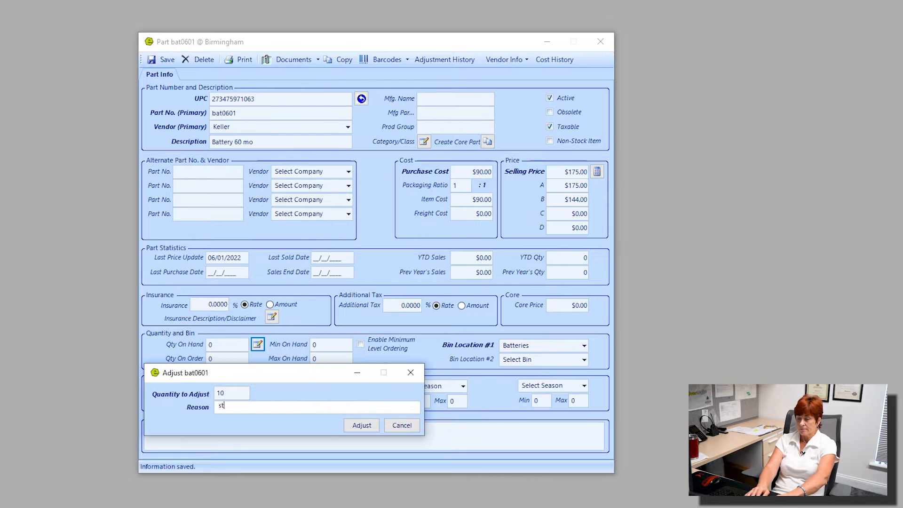
{"action": "left_click", "coordinate": [362, 425]}
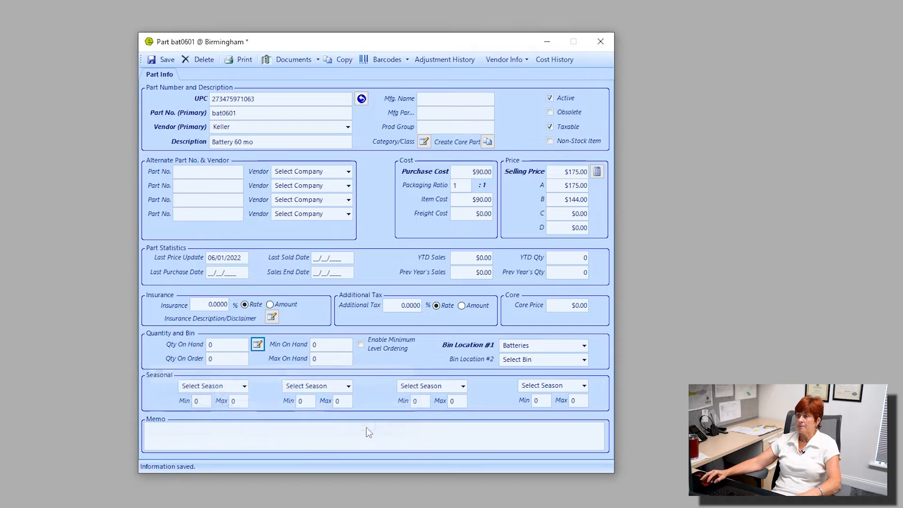
{"action": "double_click", "coordinate": [221, 344]}
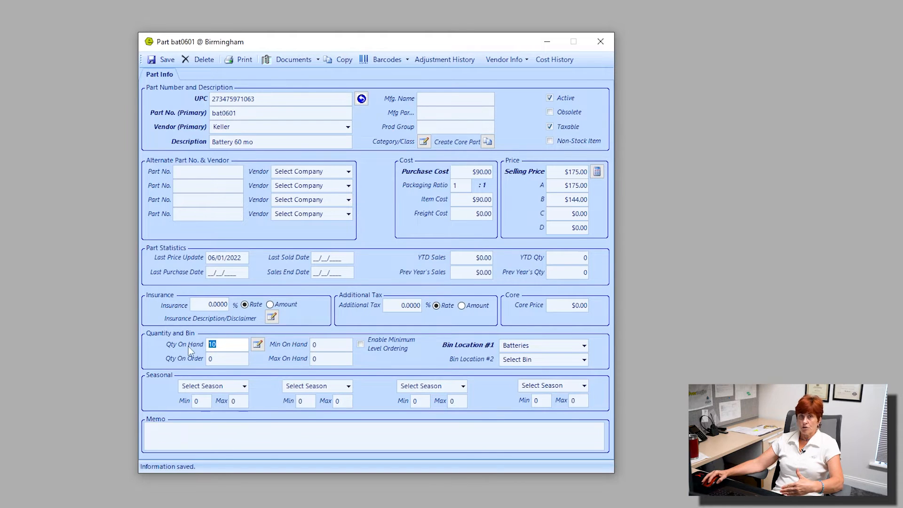
{"action": "left_click", "coordinate": [165, 60]}
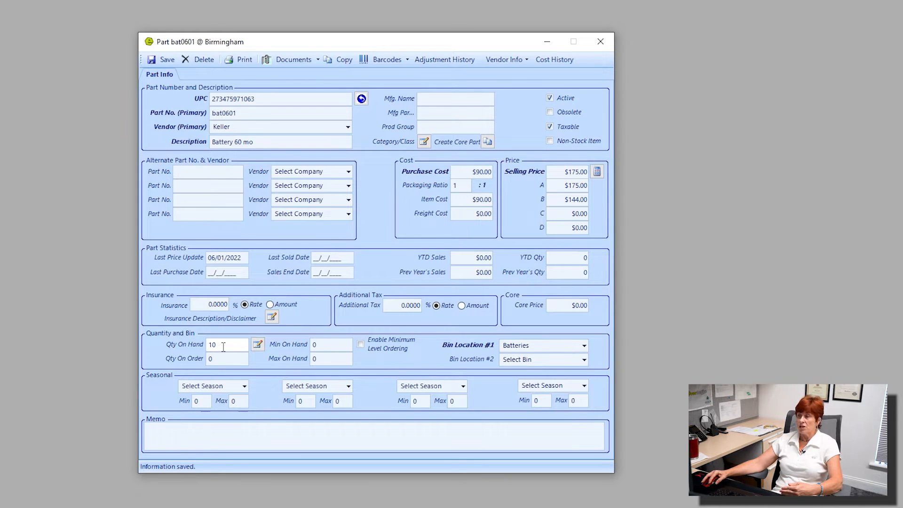
Step: Adjust the quantity on hand by -2 with the reason "class"
{"action": "left_click", "coordinate": [257, 347]}
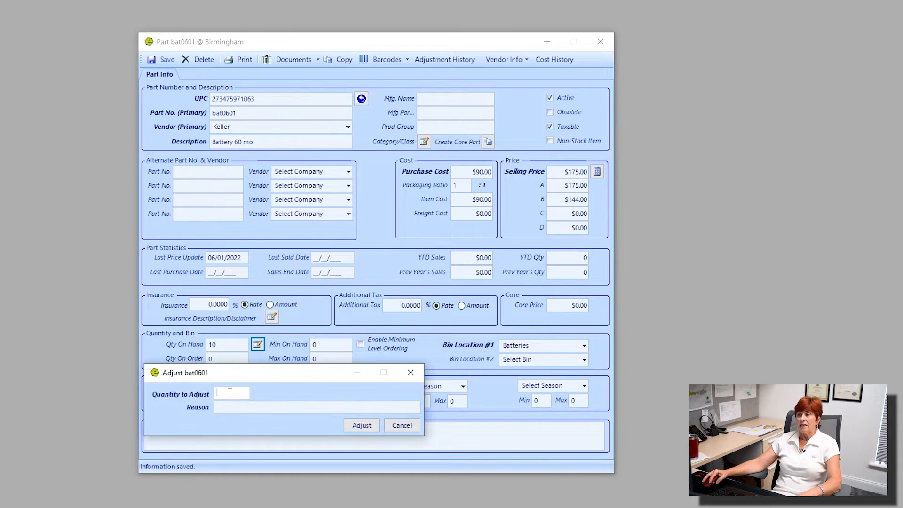
{"action": "type", "text": "-2"}
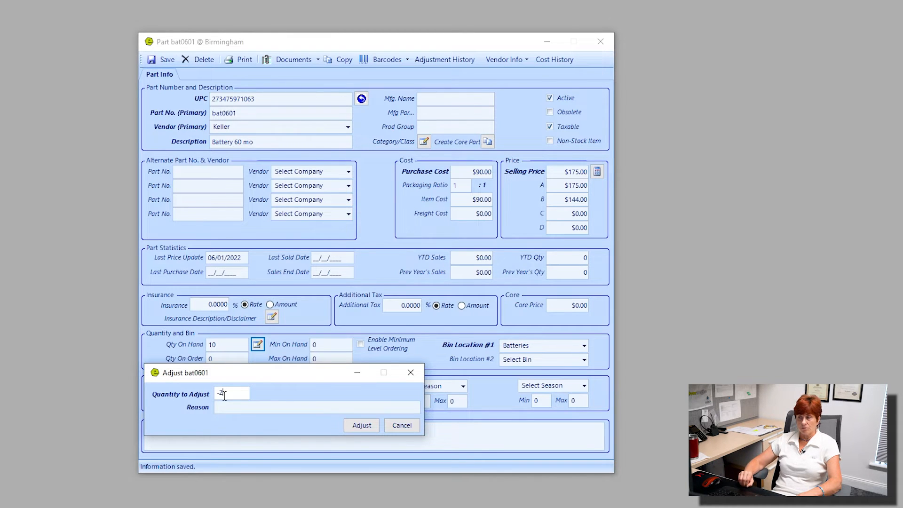
{"action": "left_click", "coordinate": [252, 407]}
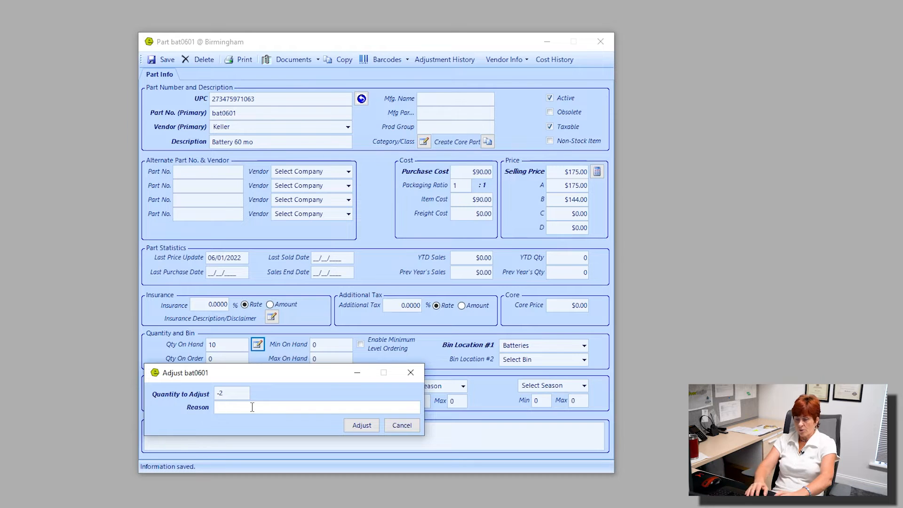
{"action": "type", "text": "class"}
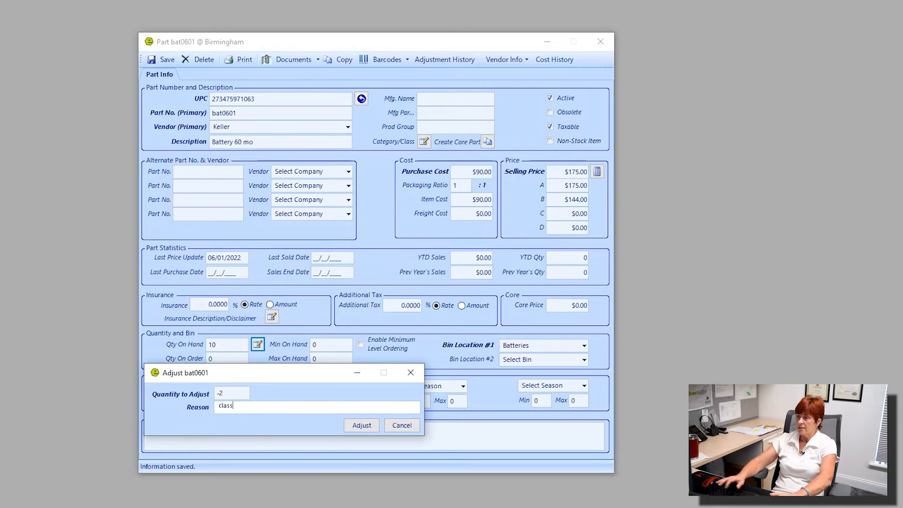
{"action": "left_click", "coordinate": [356, 425]}
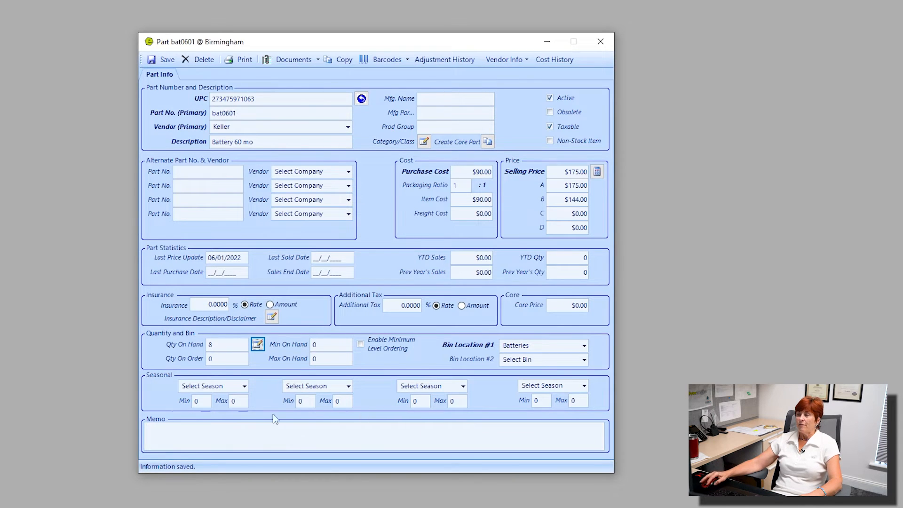
Step: Enable minimum level ordering and set the minimum on hand to 50
{"action": "left_click", "coordinate": [212, 358]}
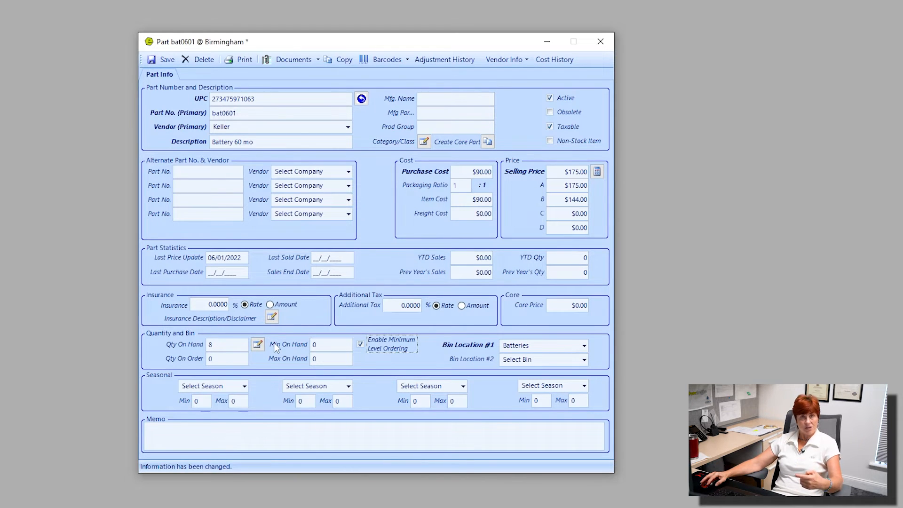
{"action": "left_click", "coordinate": [319, 345]}
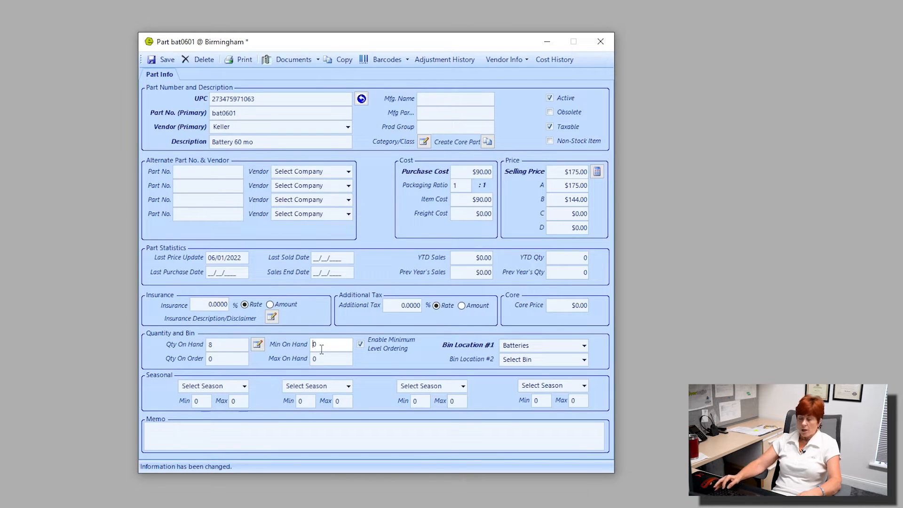
{"action": "type", "text": "50"}
{"action": "key", "text": "Delete"}
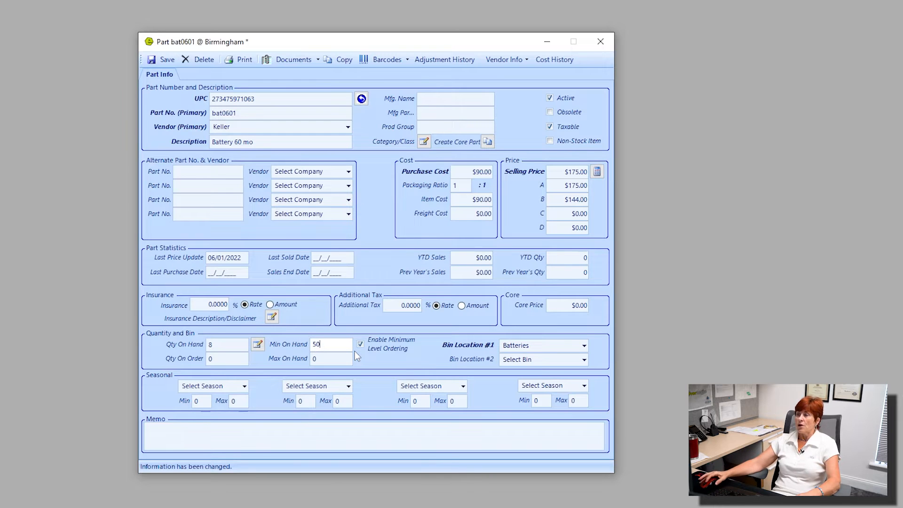
{"action": "left_click_drag", "start_coordinate": [341, 346], "coordinate": [301, 347]}
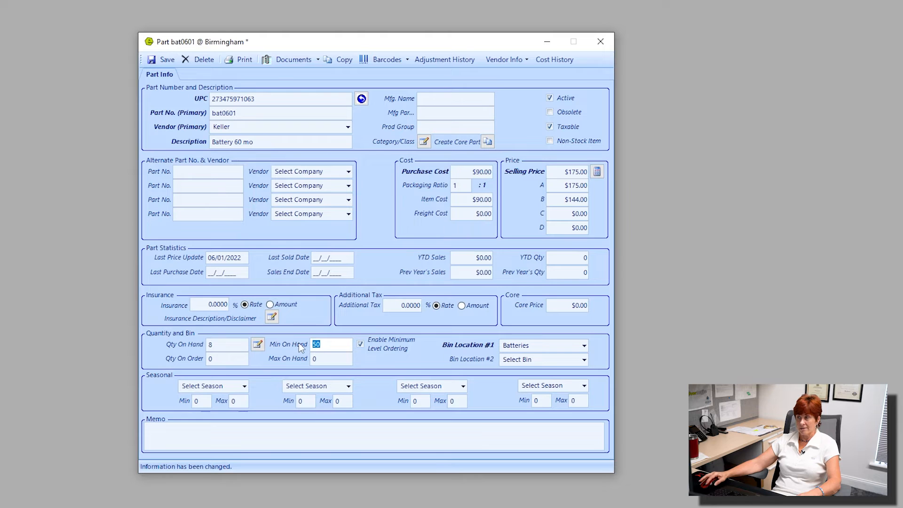
Step: Set the maximum on hand to 100 and save the part
{"action": "key", "text": "Tab"}
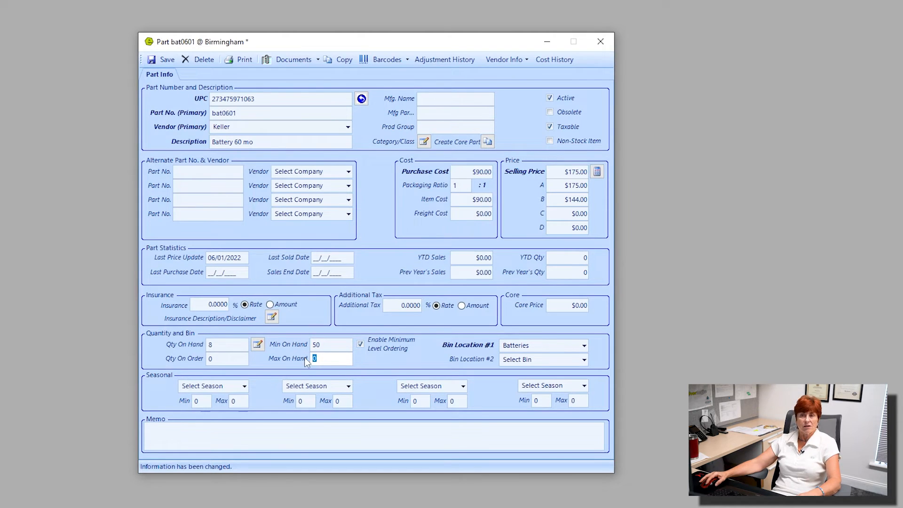
{"action": "type", "text": "10"}
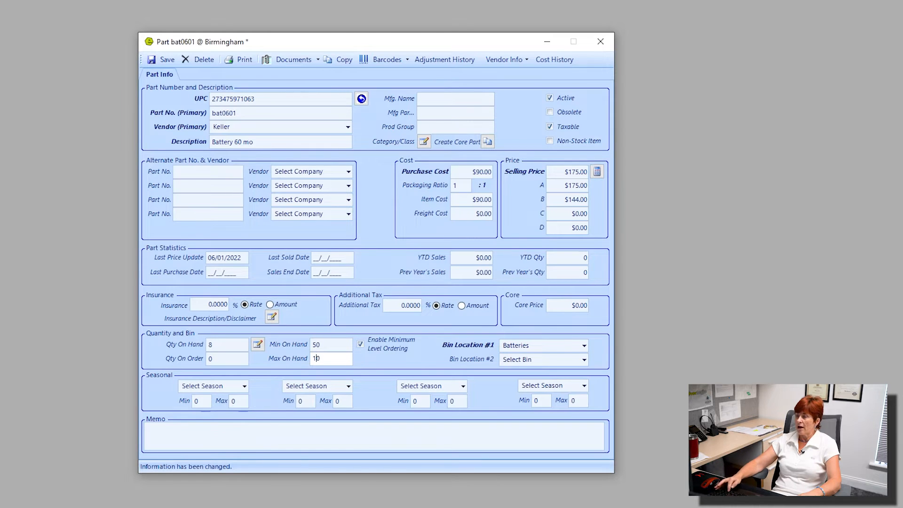
{"action": "type", "text": "0"}
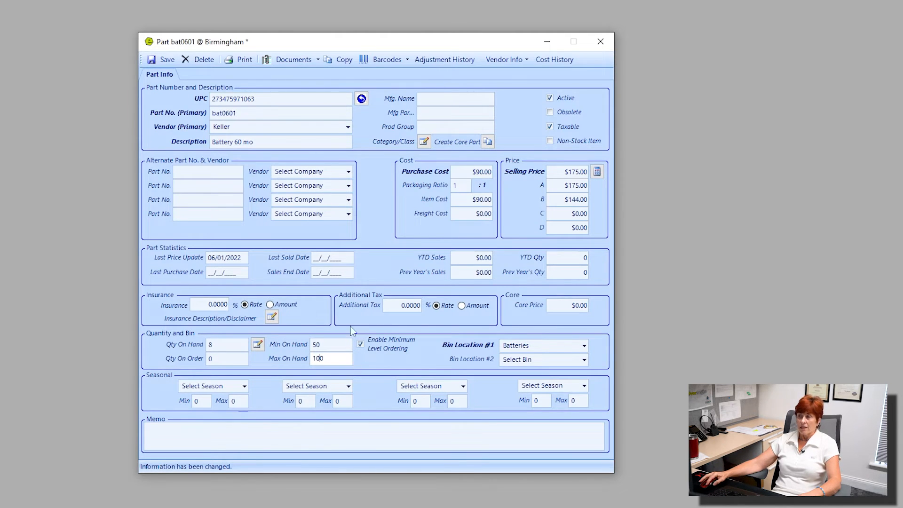
{"action": "key", "text": "shift+Tab"}
{"action": "key", "text": "Tab"}
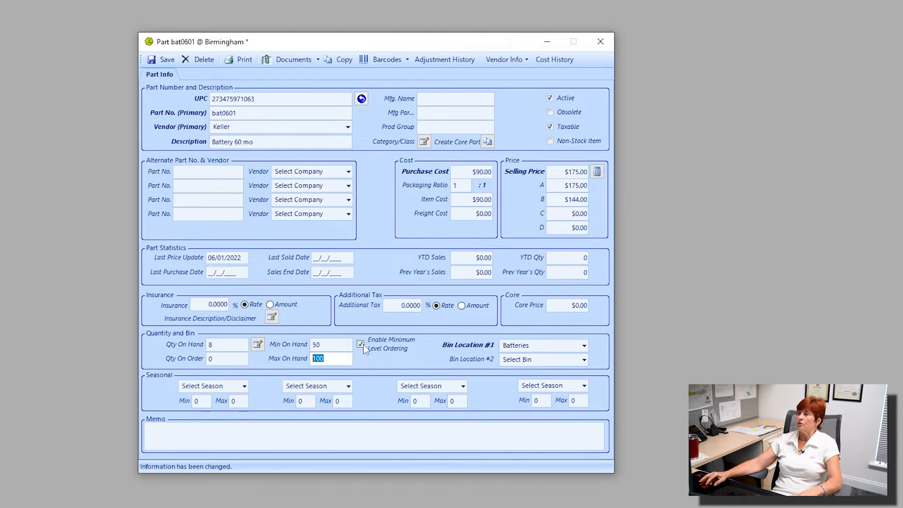
{"action": "left_click", "coordinate": [162, 60]}
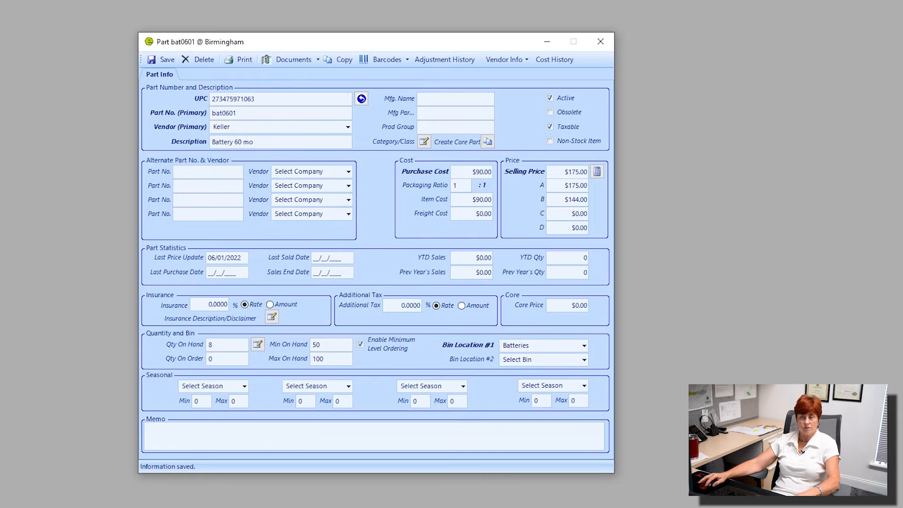
Step: Close the part and open the Suggested Reorder List, searching and expanding Birmingham's NTP Distribution vendor group
{"action": "left_click", "coordinate": [602, 42]}
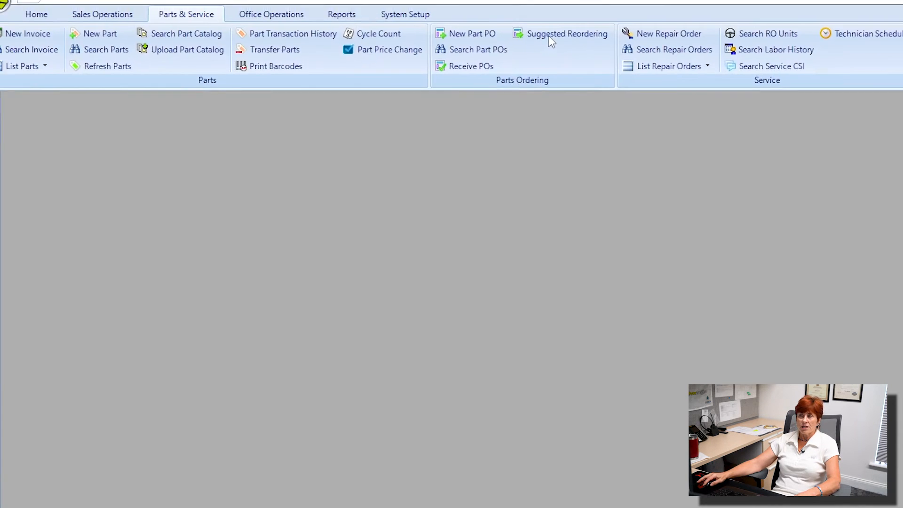
{"action": "left_click", "coordinate": [575, 52]}
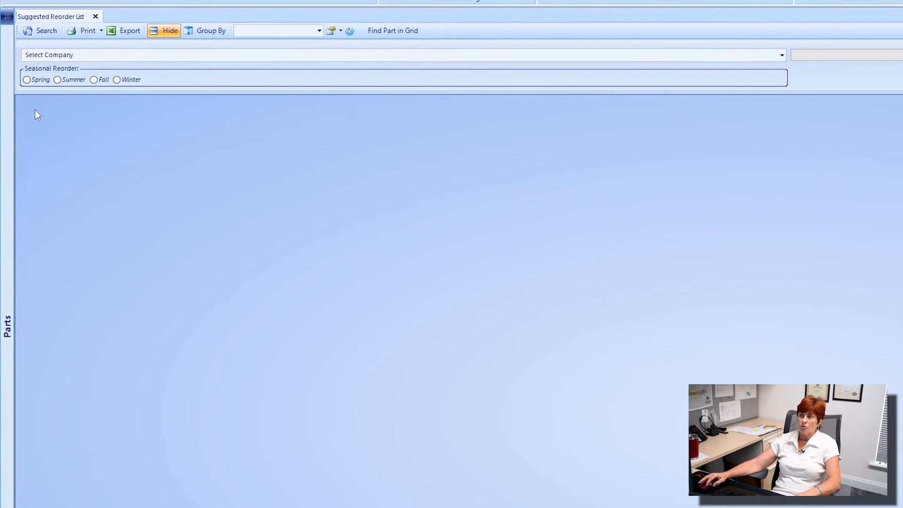
{"action": "left_click", "coordinate": [46, 32]}
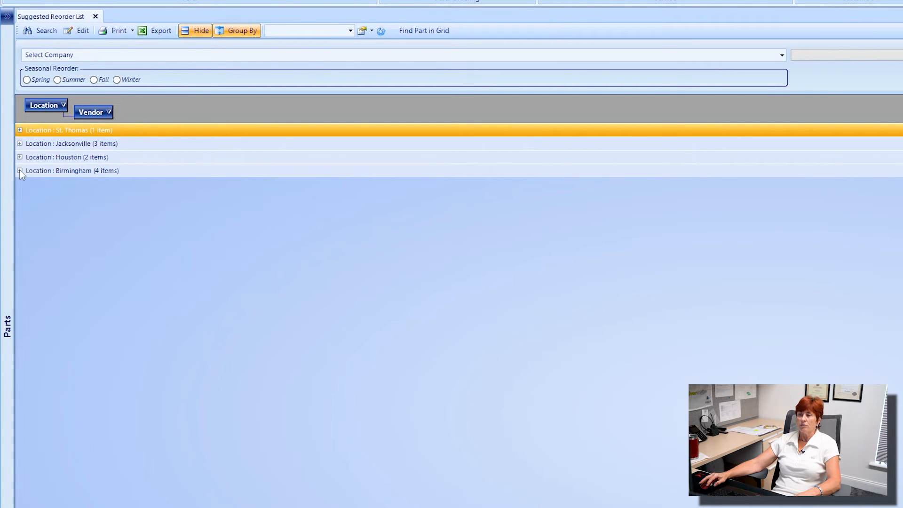
{"action": "key", "text": "ctrl"}
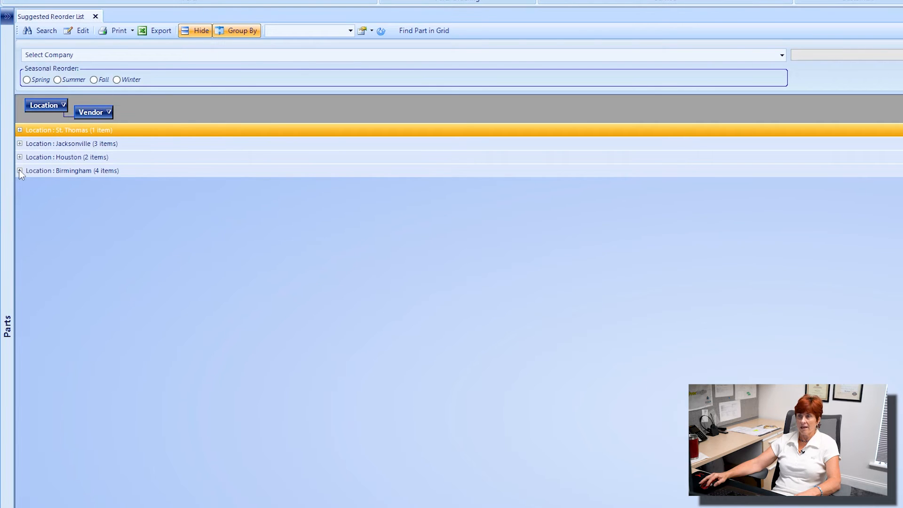
{"action": "left_click", "coordinate": [20, 171]}
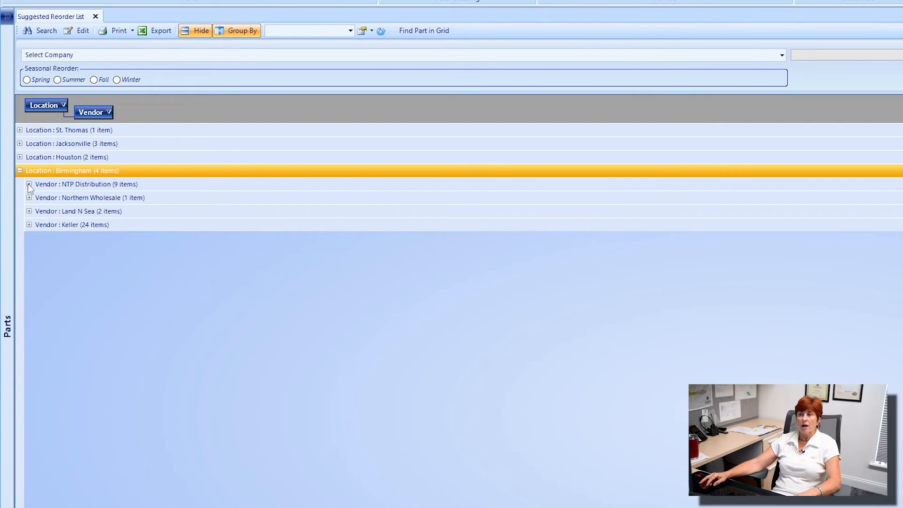
{"action": "left_click", "coordinate": [28, 184]}
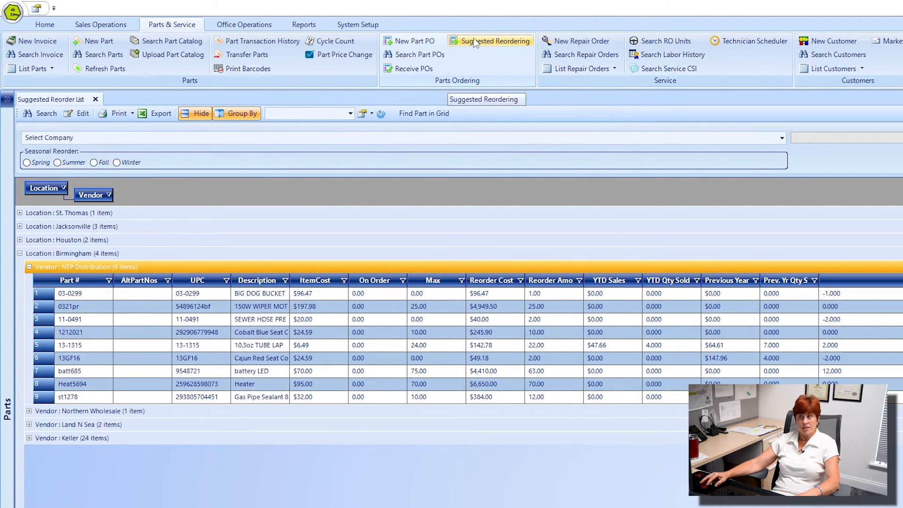
Step: Reopen the bat0601 part record from the parts list
{"action": "left_click", "coordinate": [504, 41]}
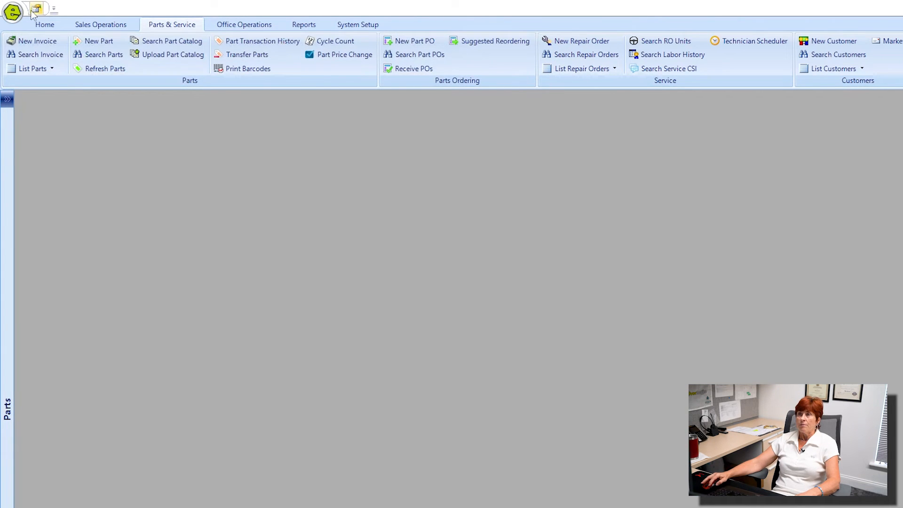
{"action": "left_click", "coordinate": [13, 11]}
{"action": "left_click", "coordinate": [195, 53]}
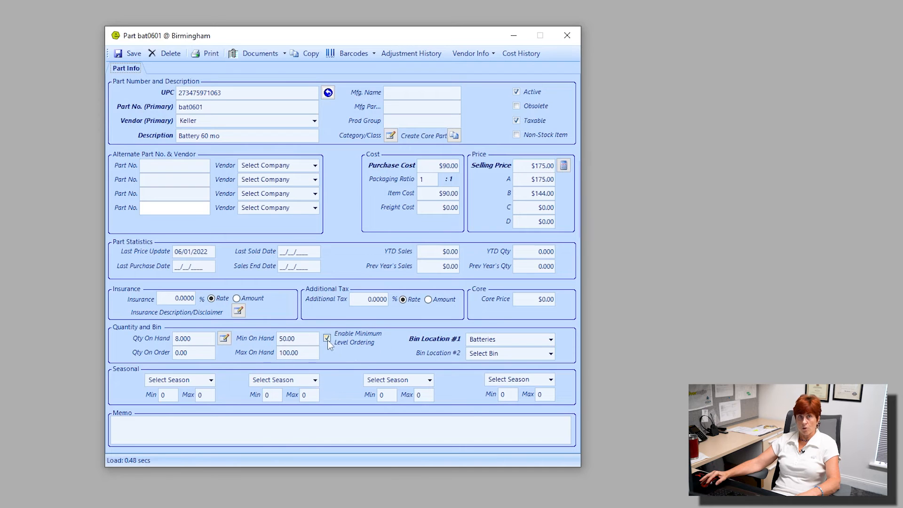
{"action": "left_click", "coordinate": [277, 337]}
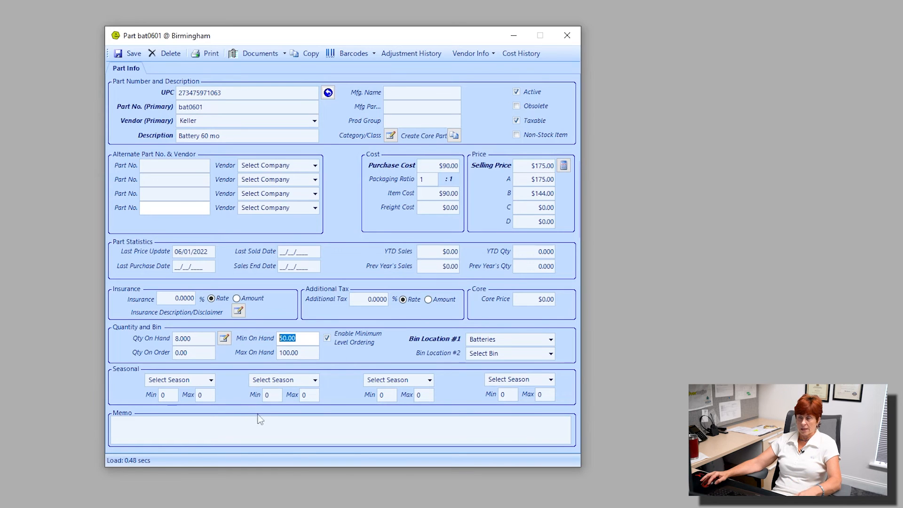
Step: Set the first seasonal entry to Winter with a minimum of 100
{"action": "left_click", "coordinate": [211, 380]}
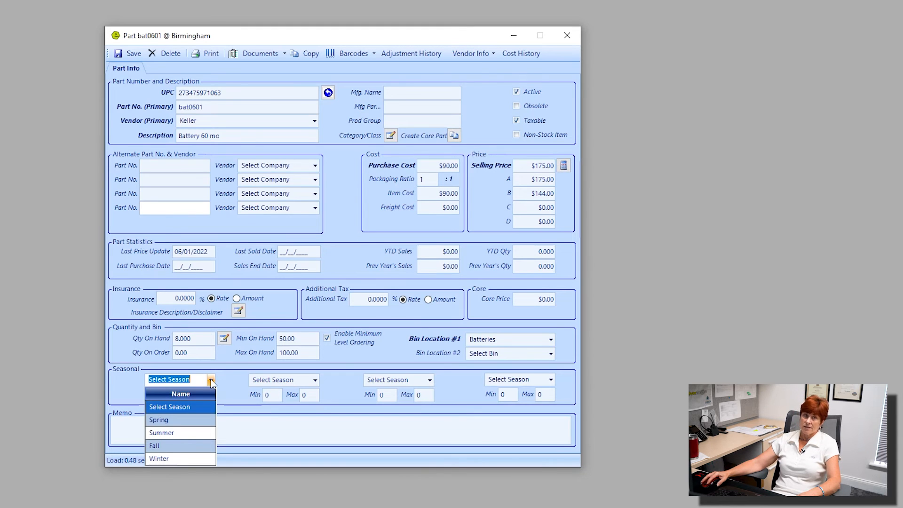
{"action": "left_click", "coordinate": [211, 380]}
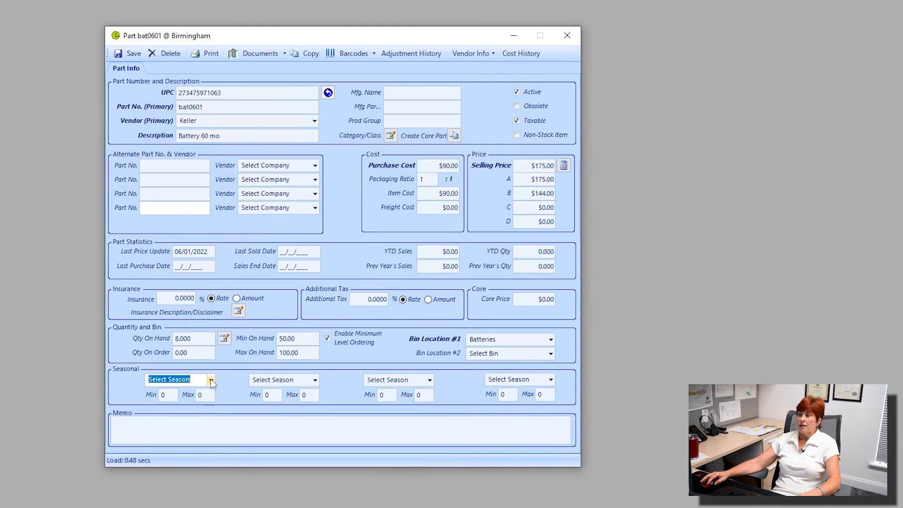
{"action": "left_click", "coordinate": [211, 380]}
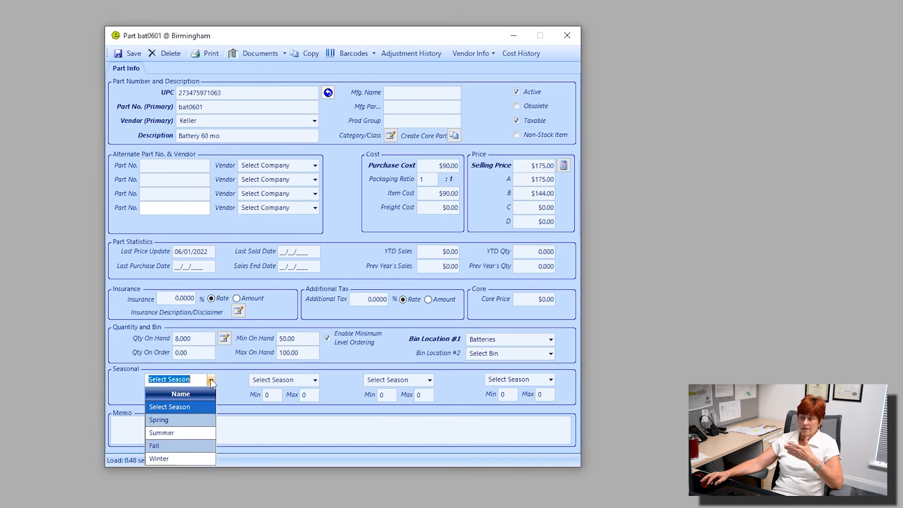
{"action": "left_click", "coordinate": [160, 458]}
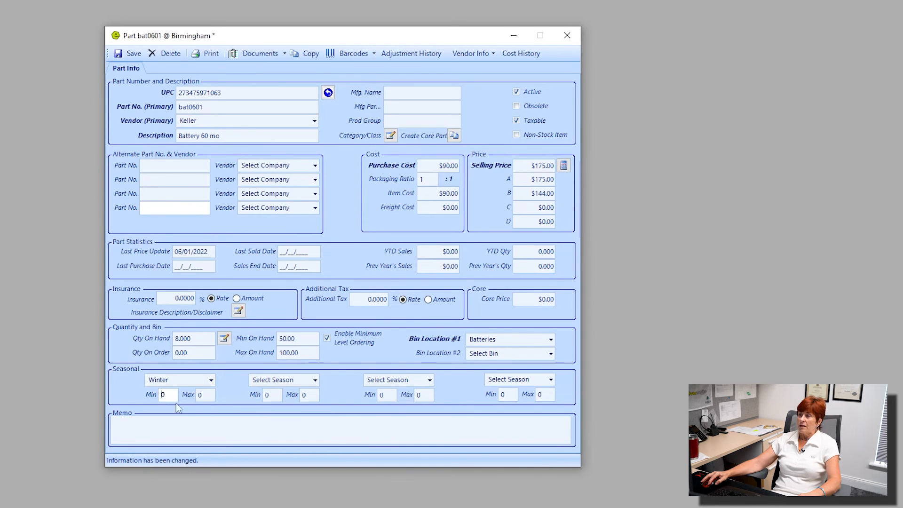
{"action": "type", "text": "100"}
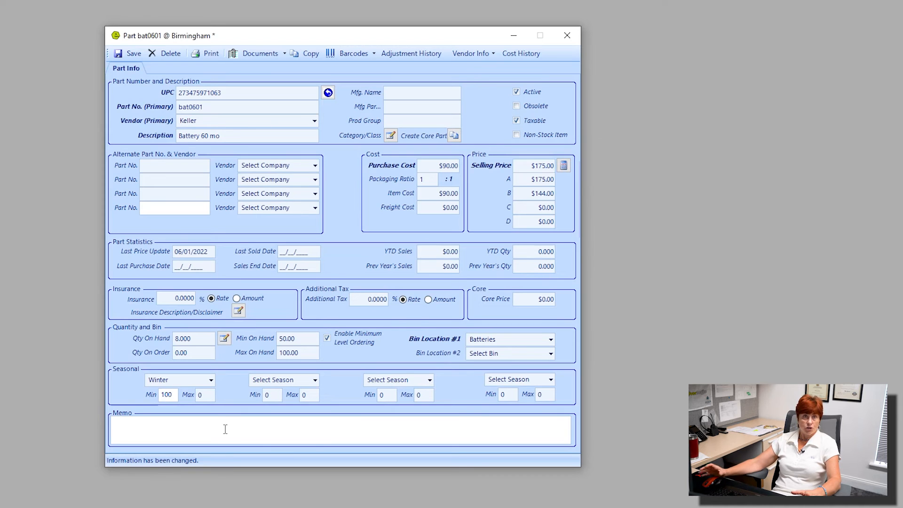
{"action": "left_click", "coordinate": [198, 395]}
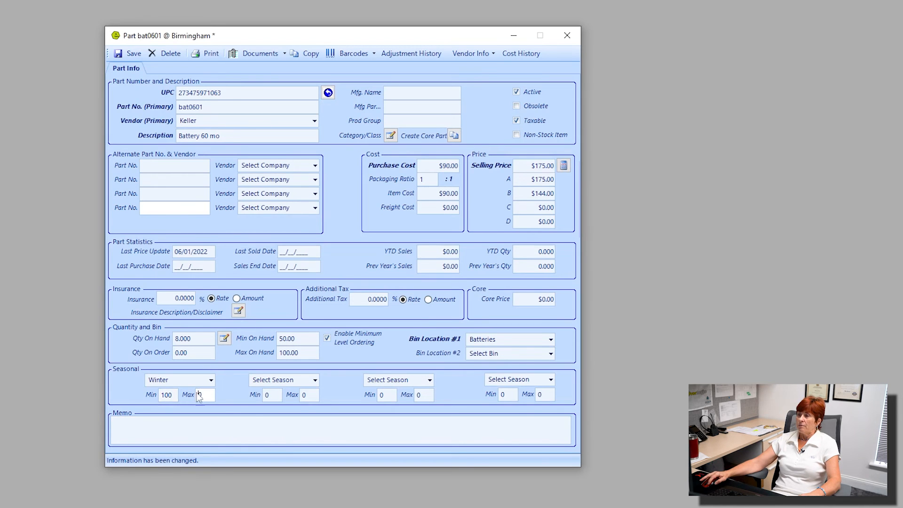
Step: Set the Winter maximum to 120 and choose Summer as the second seasonal entry
{"action": "type", "text": "120"}
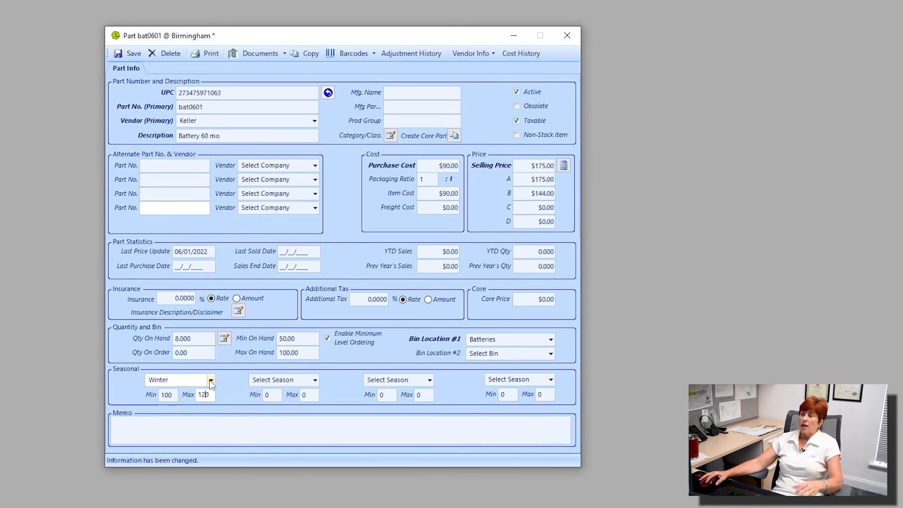
{"action": "left_click", "coordinate": [315, 380]}
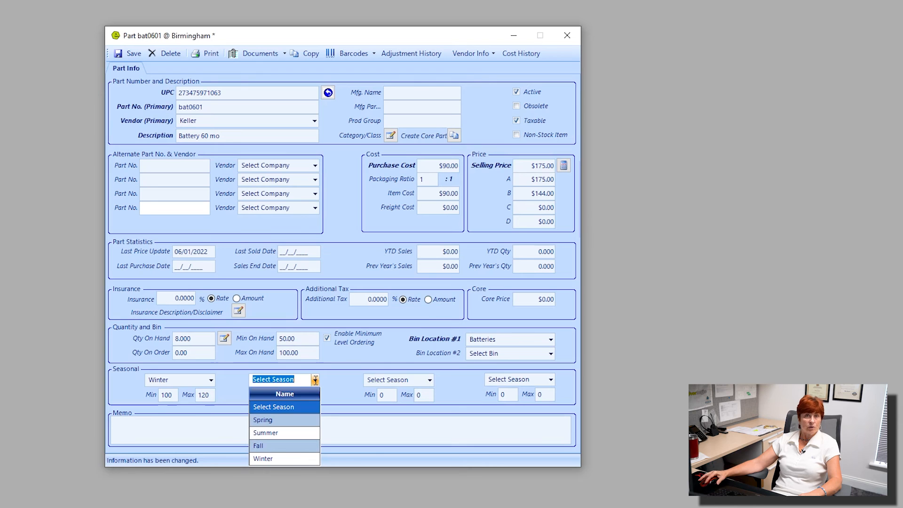
{"action": "left_click", "coordinate": [287, 432]}
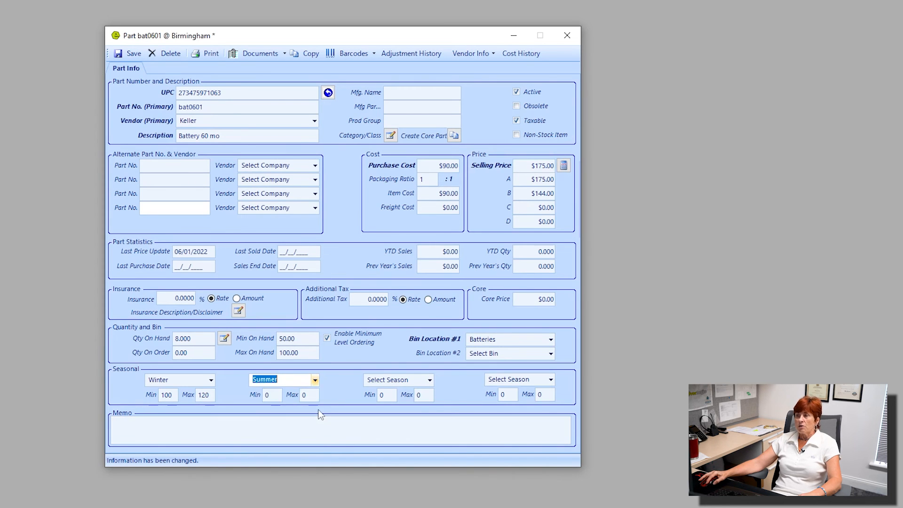
Step: Set the Summer seasonal minimum to 75 and maximum to 110
{"action": "left_click", "coordinate": [267, 395]}
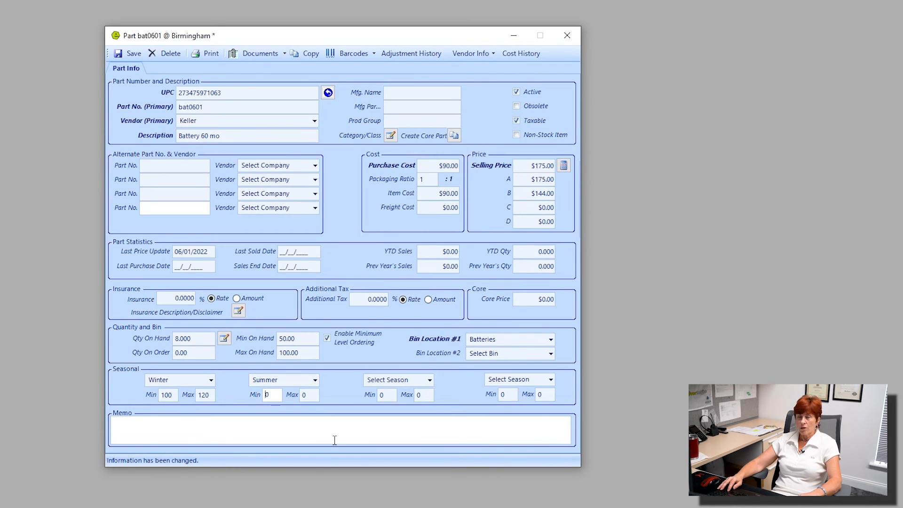
{"action": "type", "text": "75"}
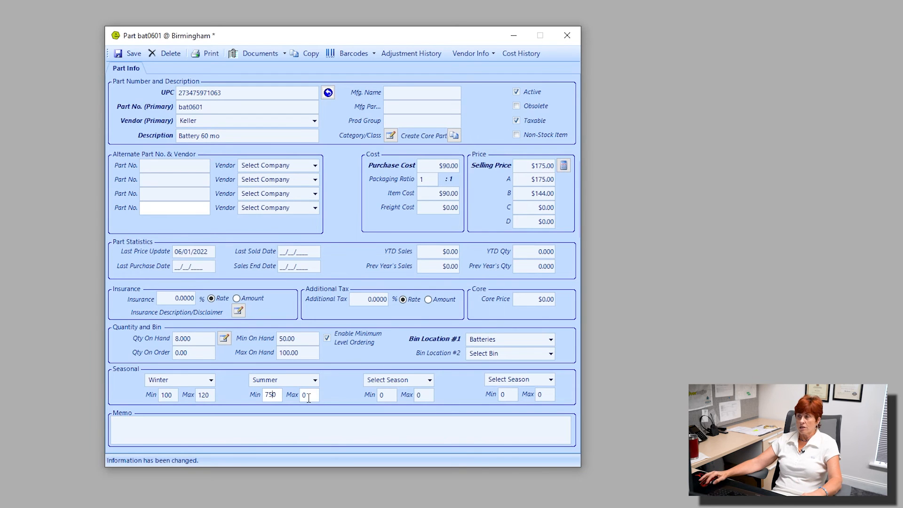
{"action": "key", "text": "Delete"}
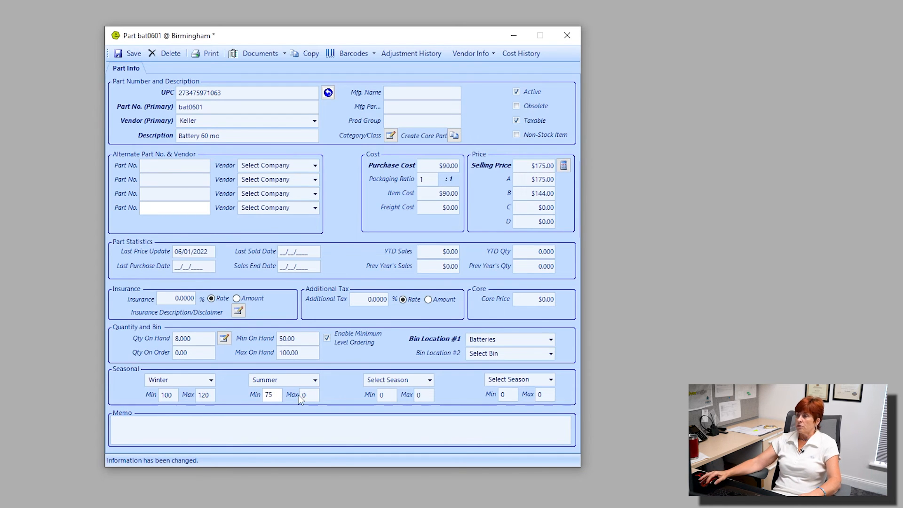
{"action": "left_click", "coordinate": [304, 394]}
{"action": "type", "text": "1"}
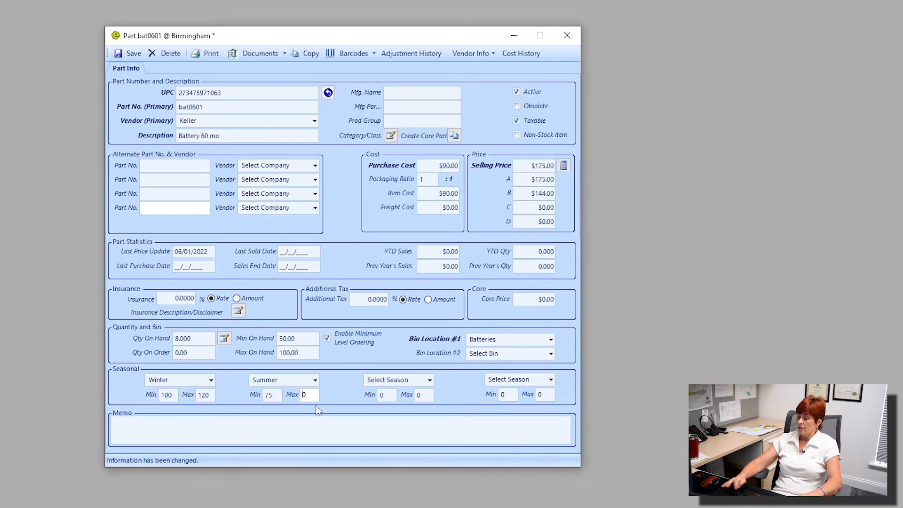
{"action": "type", "text": "1"}
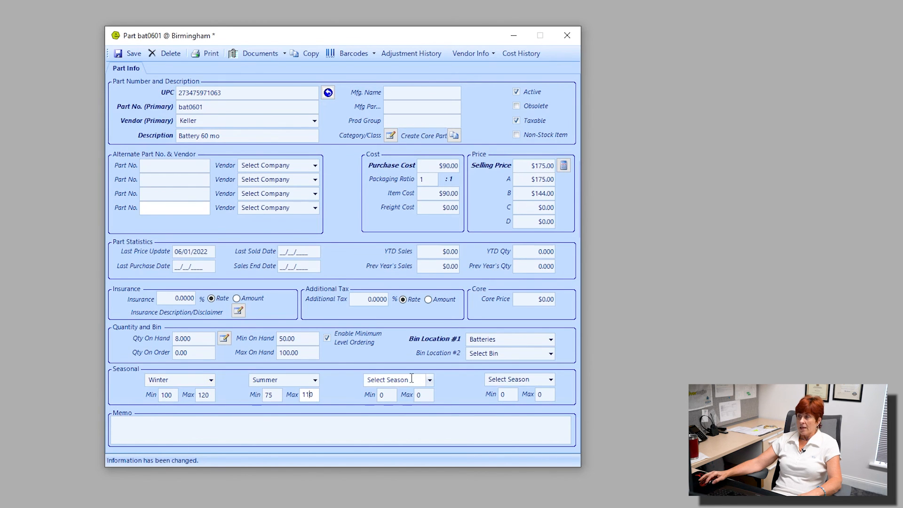
Step: Choose Spring for the third seasonal entry and Fall for the fourth
{"action": "left_click", "coordinate": [431, 380]}
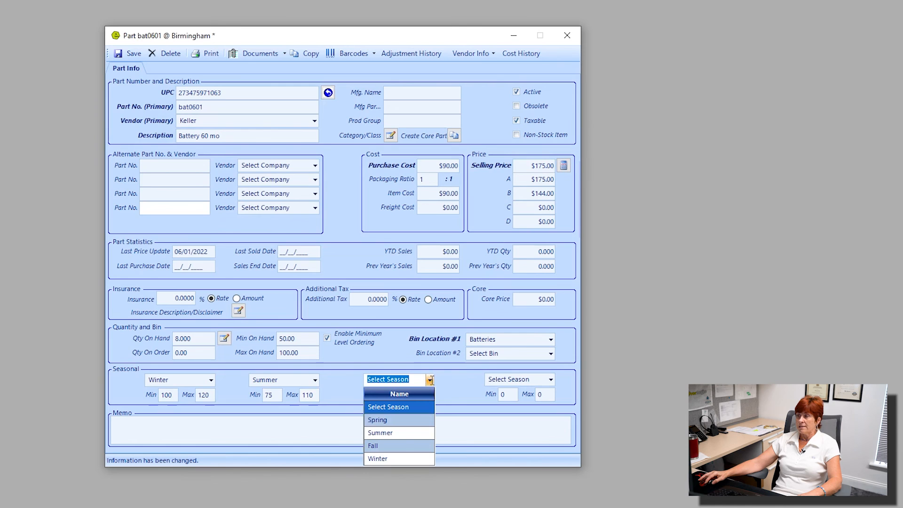
{"action": "left_click", "coordinate": [412, 420]}
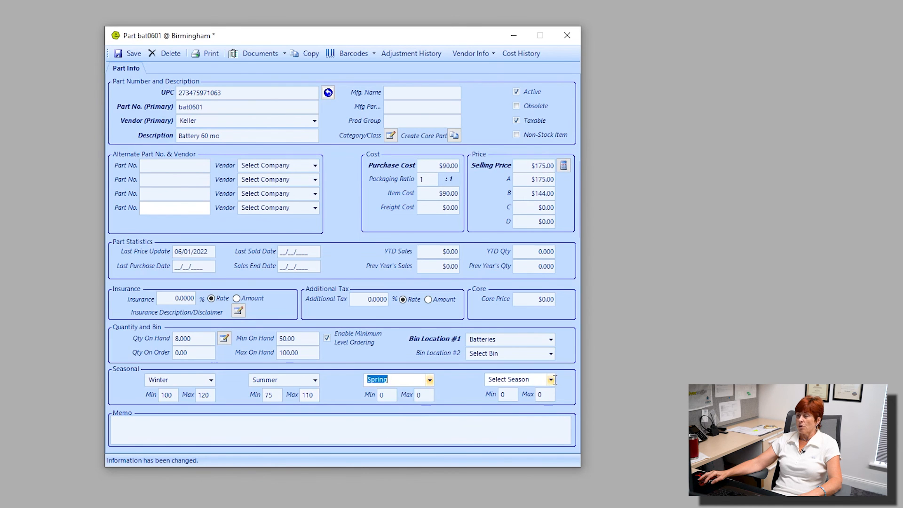
{"action": "left_click", "coordinate": [553, 379]}
{"action": "left_click", "coordinate": [522, 444]}
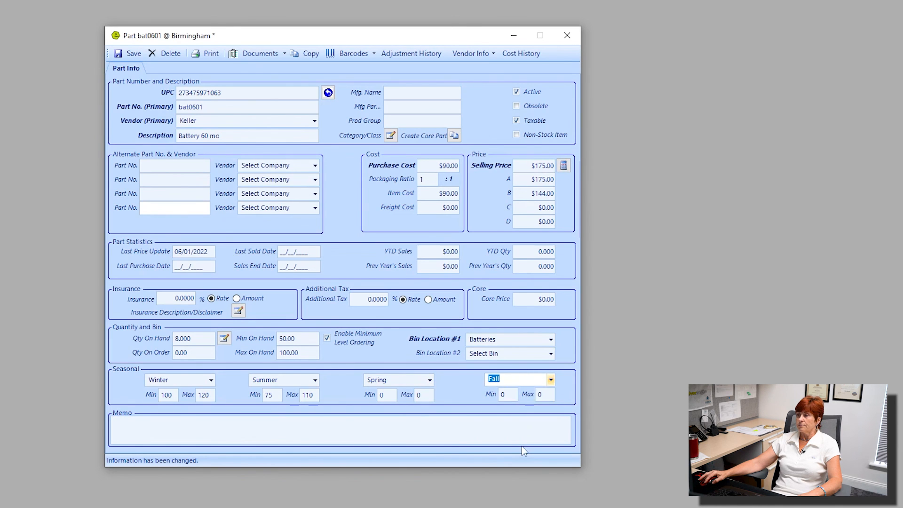